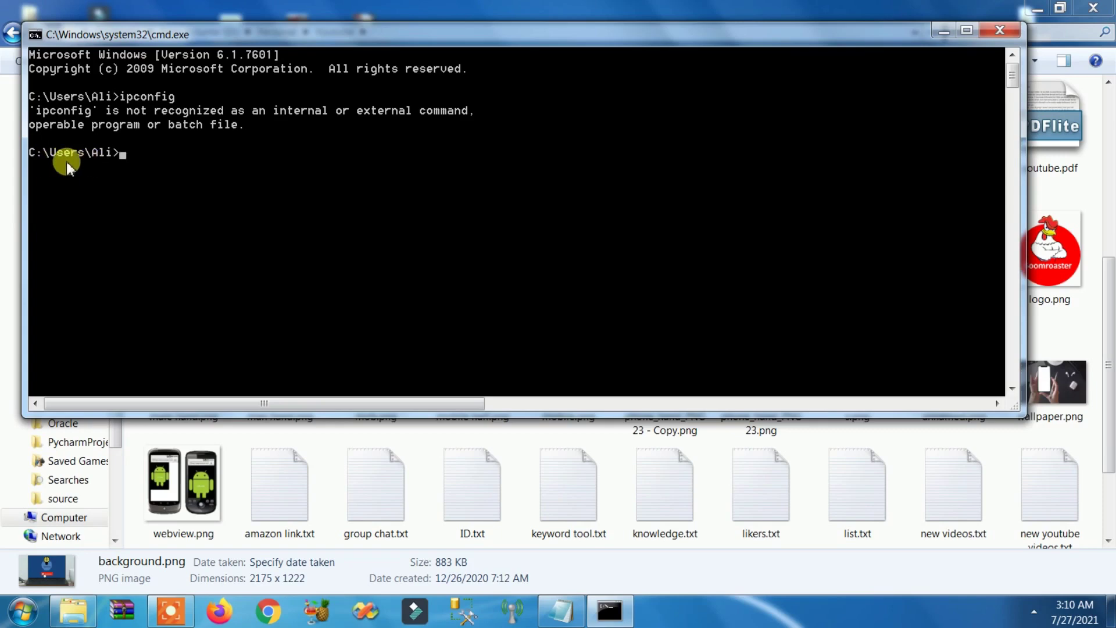
Run cd / to move Command Prompt to C:\, checking the note's C:\Windows\System32 path before and after
{"action": "left_click", "coordinate": [562, 611]}
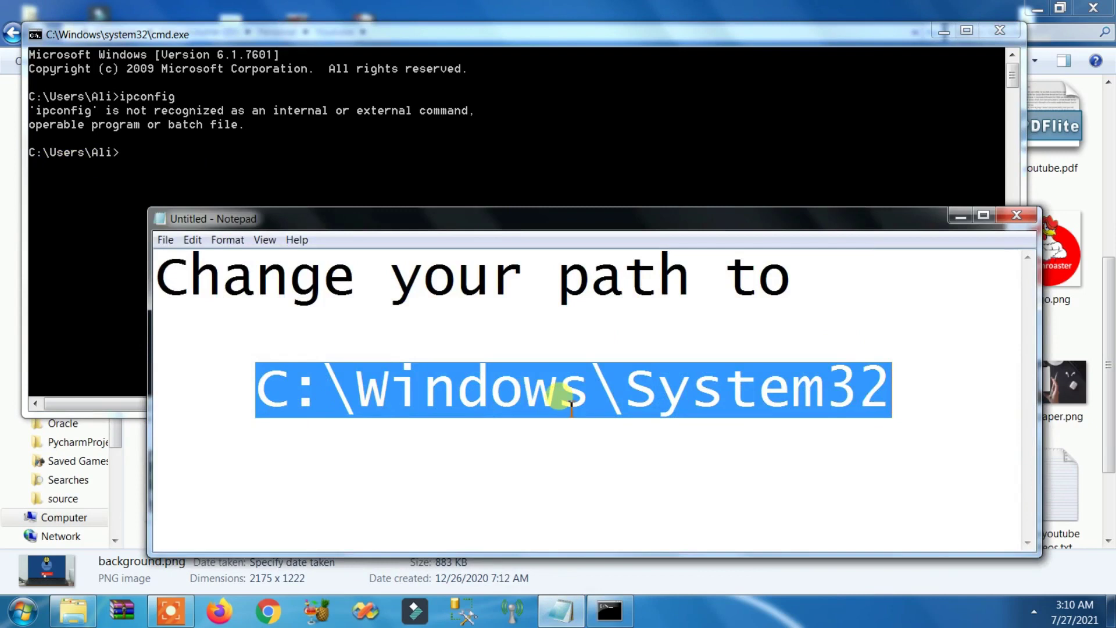
{"action": "left_click", "coordinate": [298, 161]}
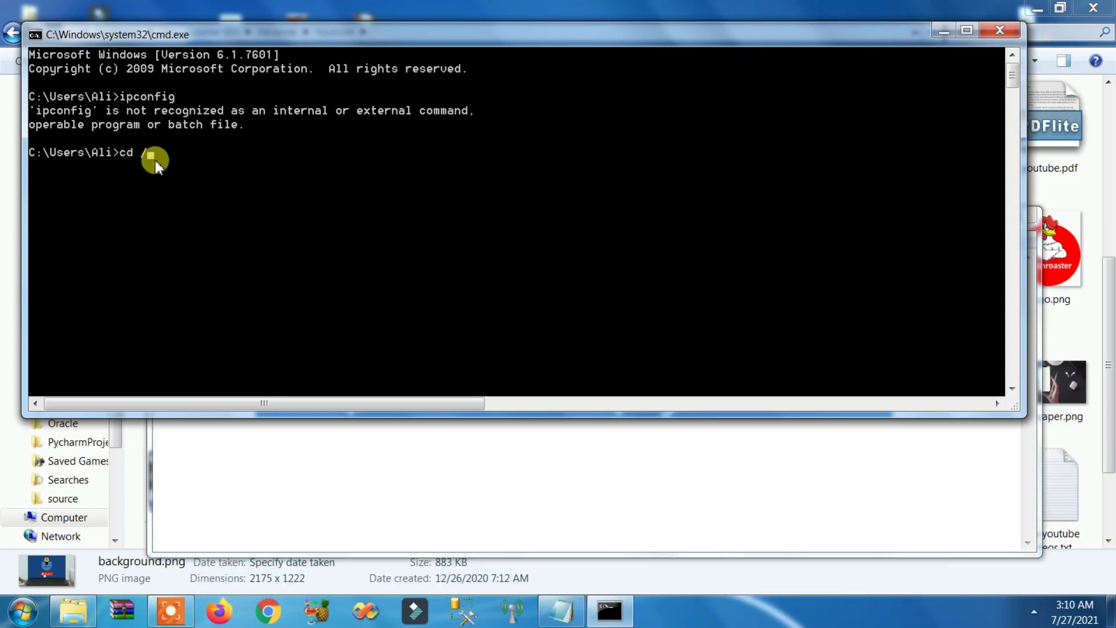
{"action": "key", "text": "Return"}
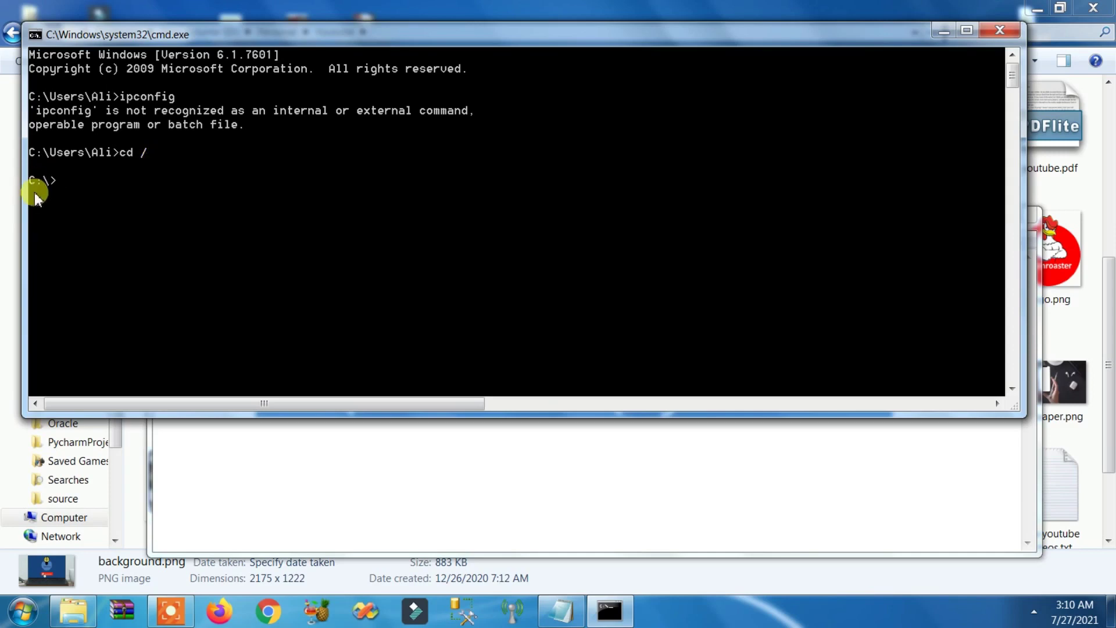
{"action": "left_click", "coordinate": [562, 610]}
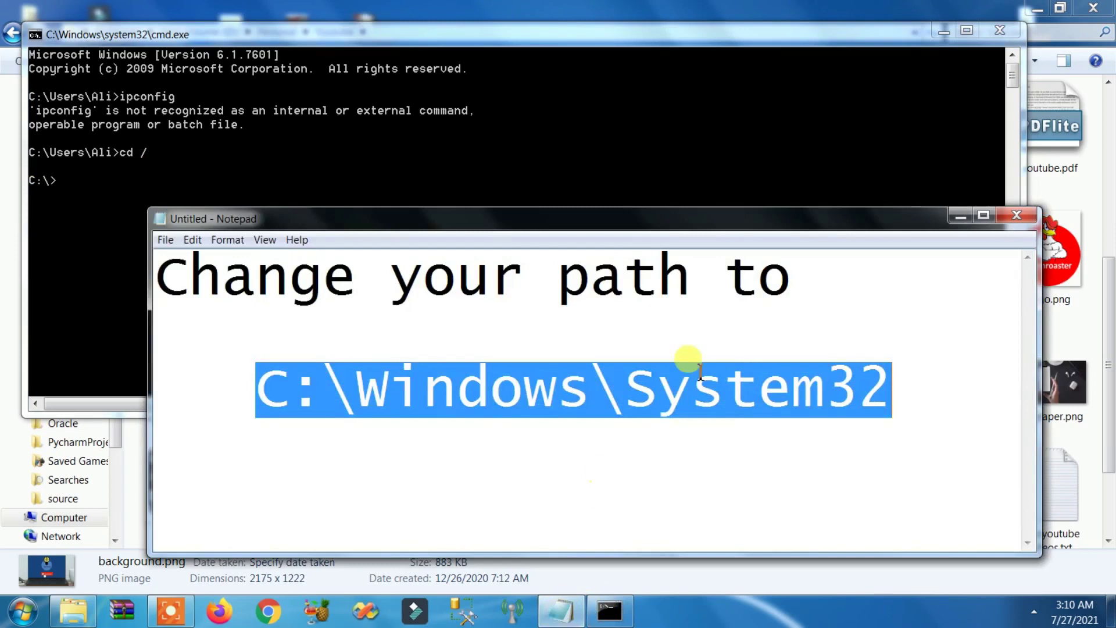
Correct a typo and run cd Windows\System32 so the prompt reads C:\Windows\System32
{"action": "left_click", "coordinate": [80, 187]}
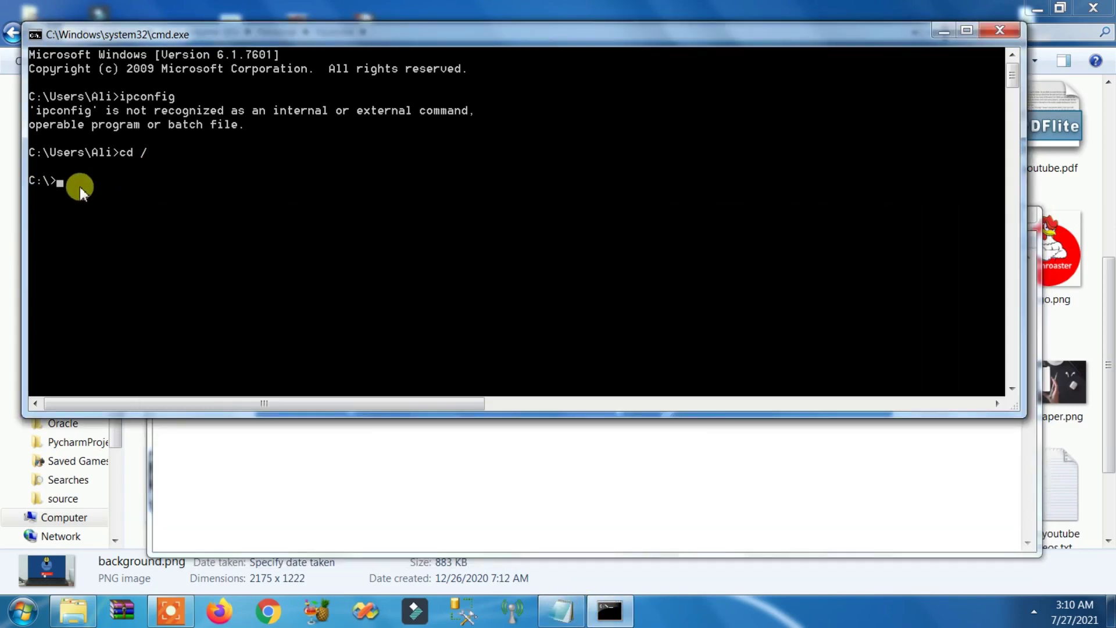
{"action": "type", "text": "cd Wi"}
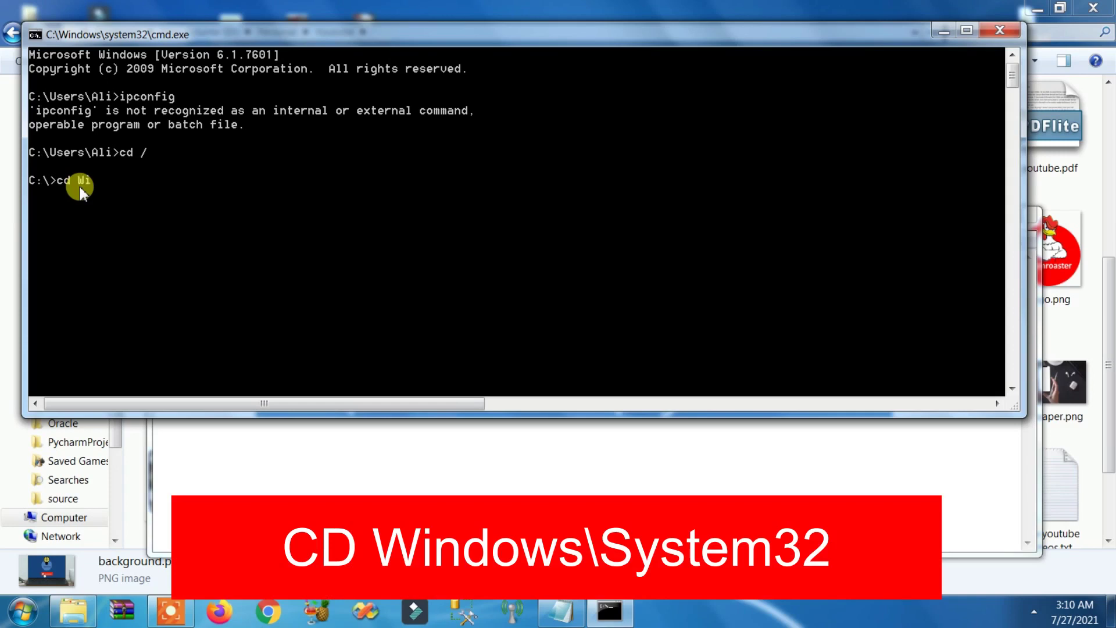
{"action": "type", "text": "ndows"}
{"action": "type", "text": "\\"}
{"action": "type", "text": "S"}
{"action": "key", "text": "BackSpace"}
{"action": "type", "text": "S"}
{"action": "type", "text": "ys"}
{"action": "type", "text": "tem"}
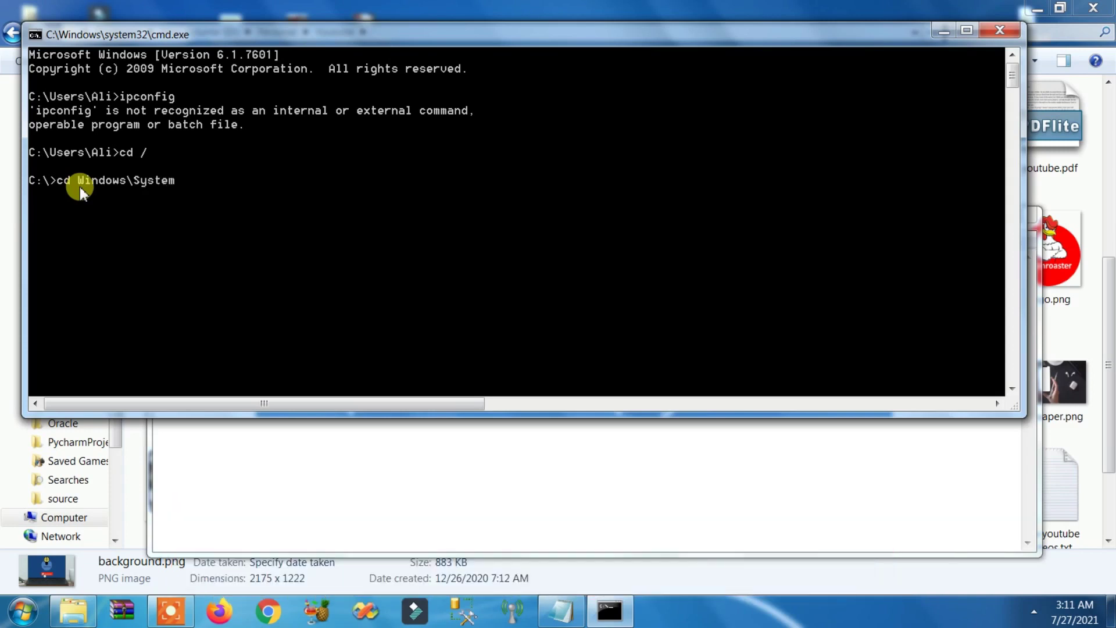
{"action": "type", "text": "32"}
{"action": "key", "text": "Return"}
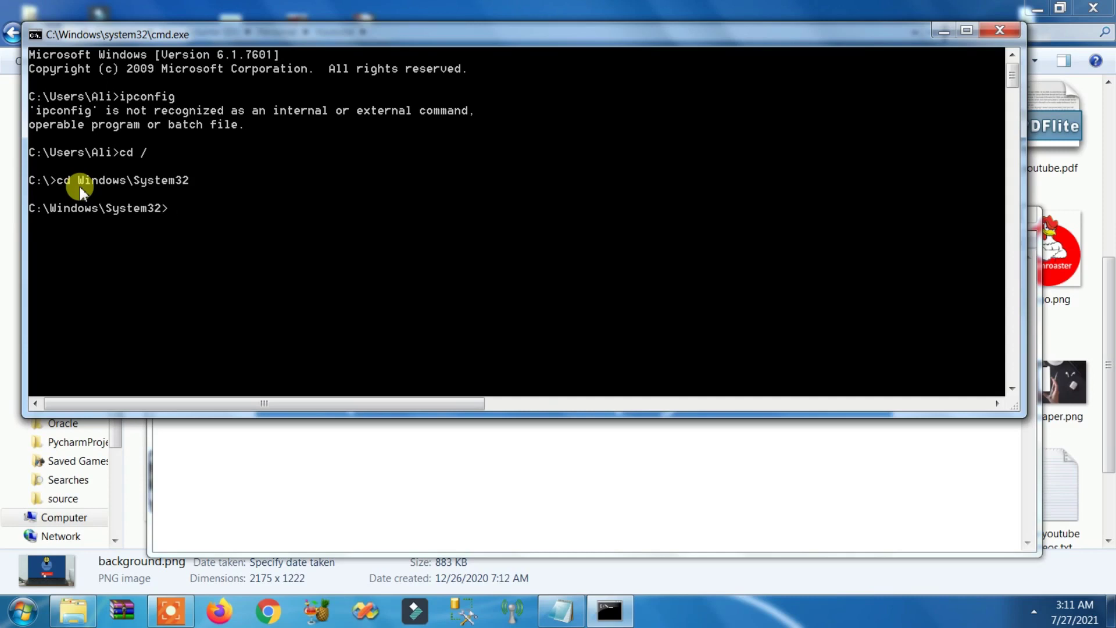
{"action": "type", "text": "ipcon"}
{"action": "type", "text": "fig"}
Run ipconfig from System32 to list the network adapter details
{"action": "key", "text": "Return"}
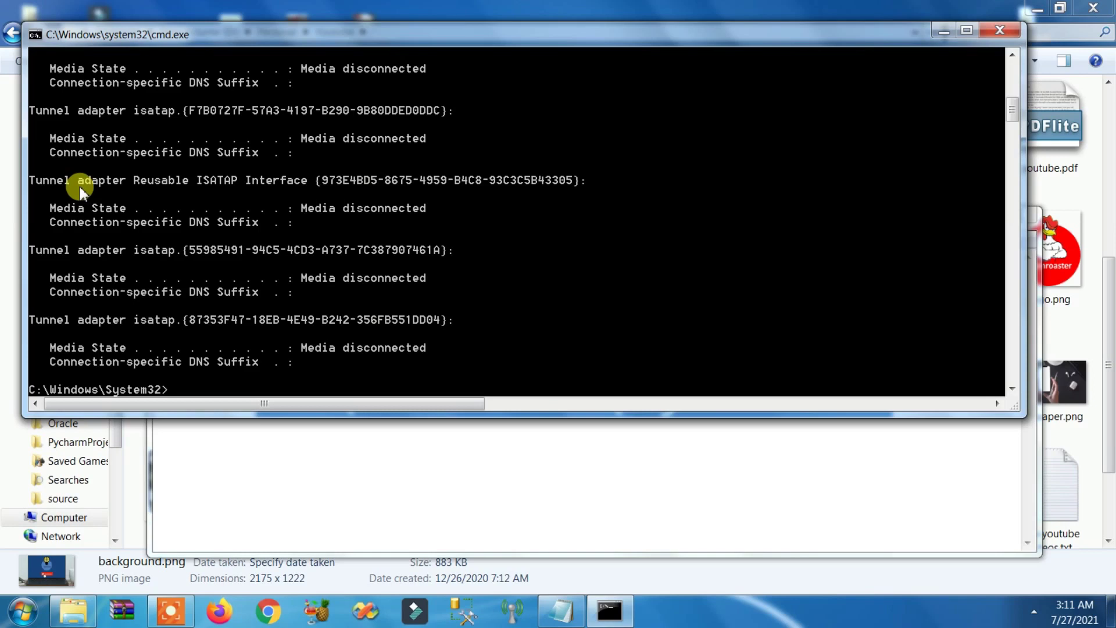
{"action": "type", "text": "h"}
{"action": "type", "text": "ostname"}
Run hostname to print the computer's name
{"action": "key", "text": "Return"}
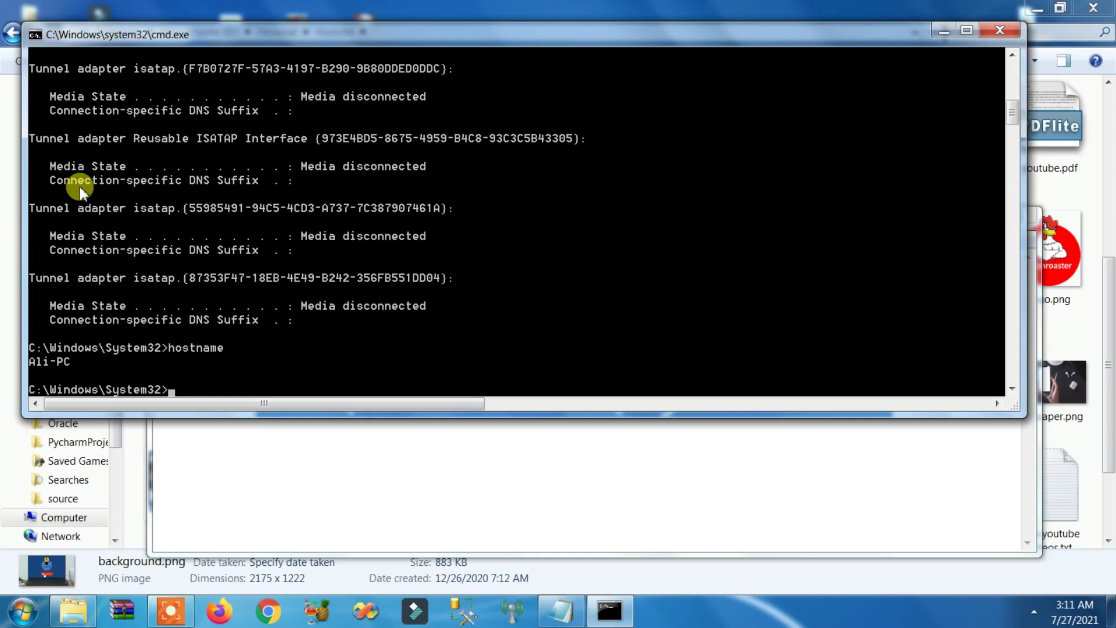